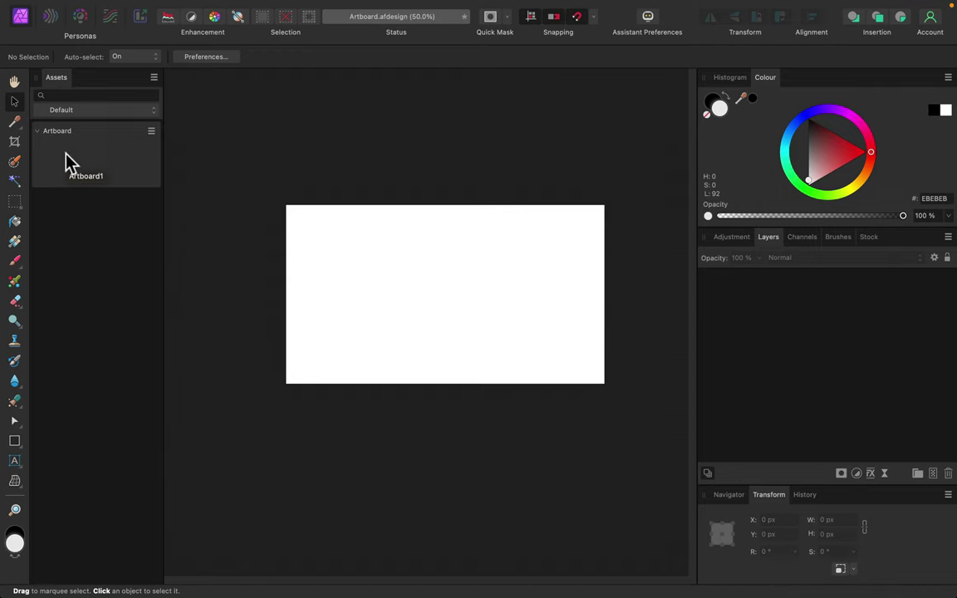
Drop the Artboard1 asset onto the canvas three times, zooming out to stack the copies vertically.
left_click_drag(62, 156, 323, 111)
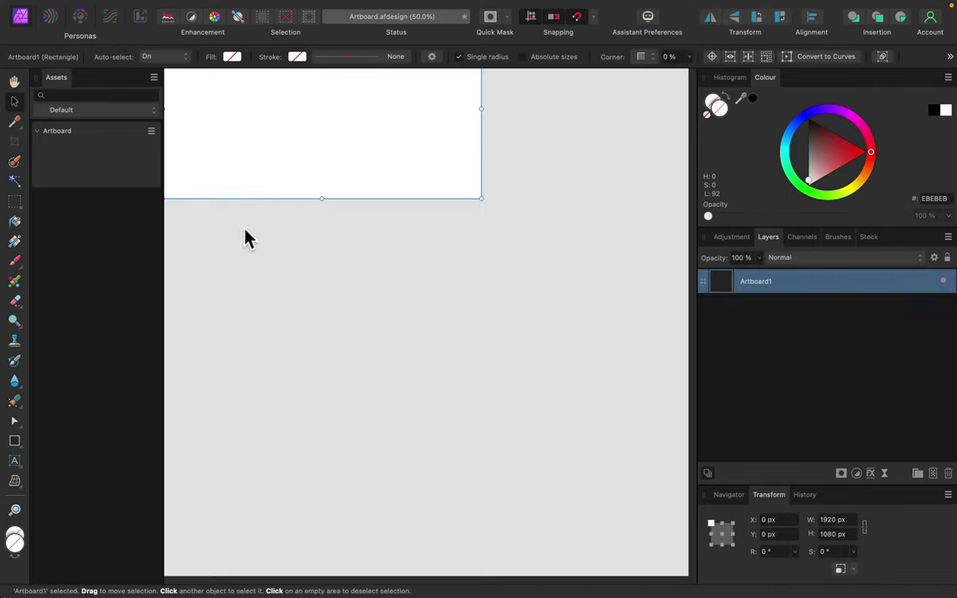
key("ctrl+0")
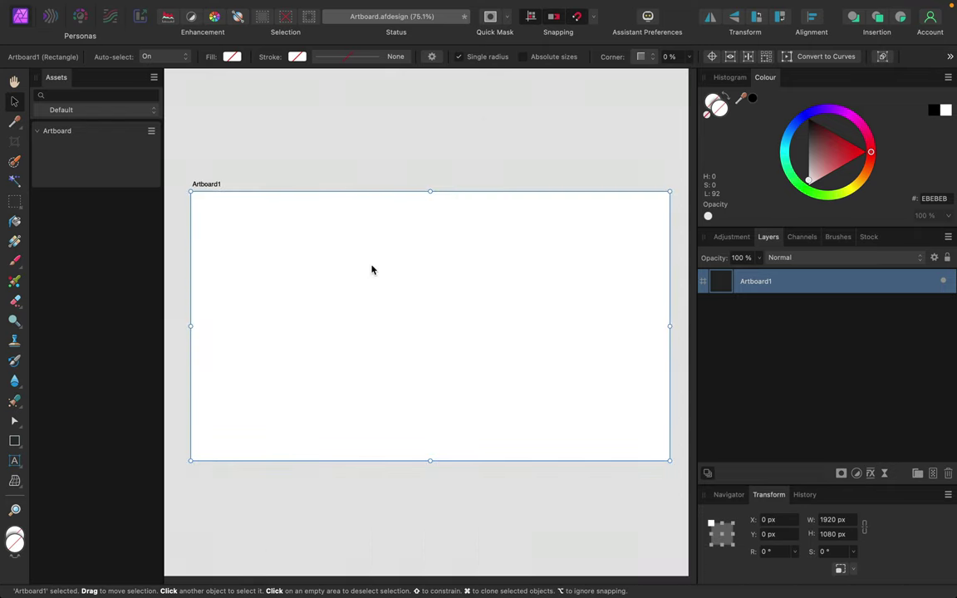
key("ctrl+minus")
key("ctrl+minus")
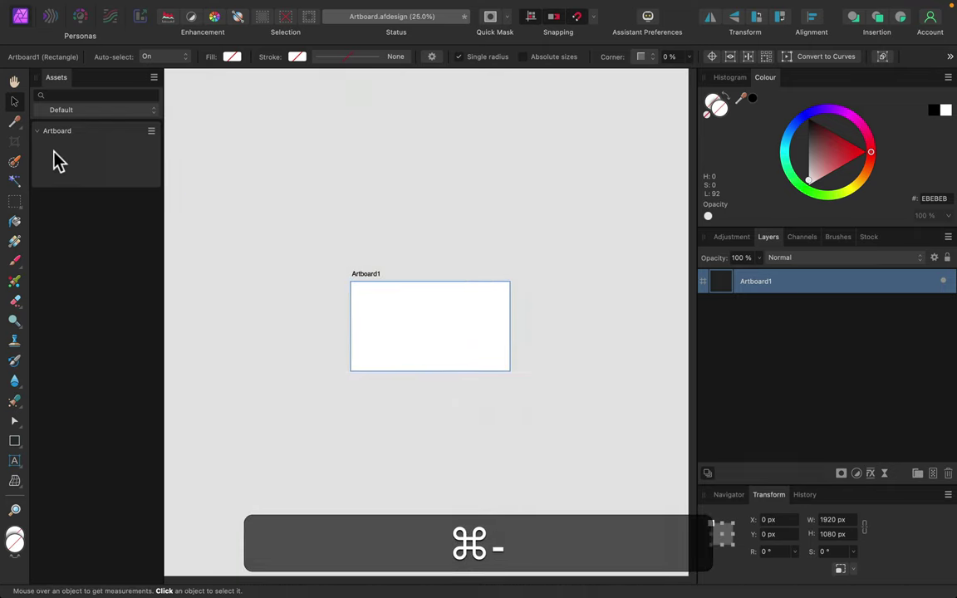
left_click_drag(60, 162, 426, 214)
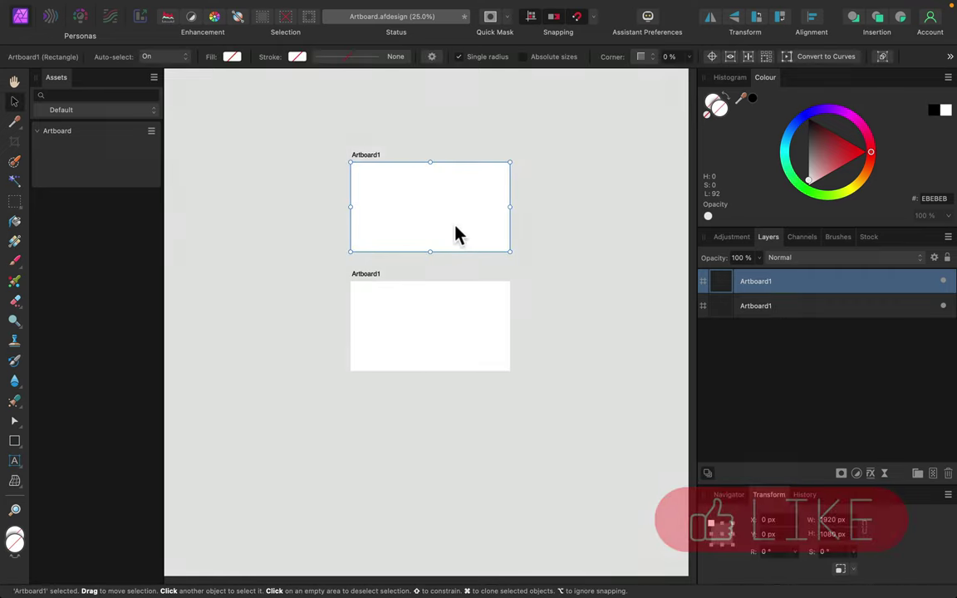
mouse_move(48, 171)
left_mouse_down()
mouse_move(459, 98)
mouse_move(427, 97)
left_mouse_up()
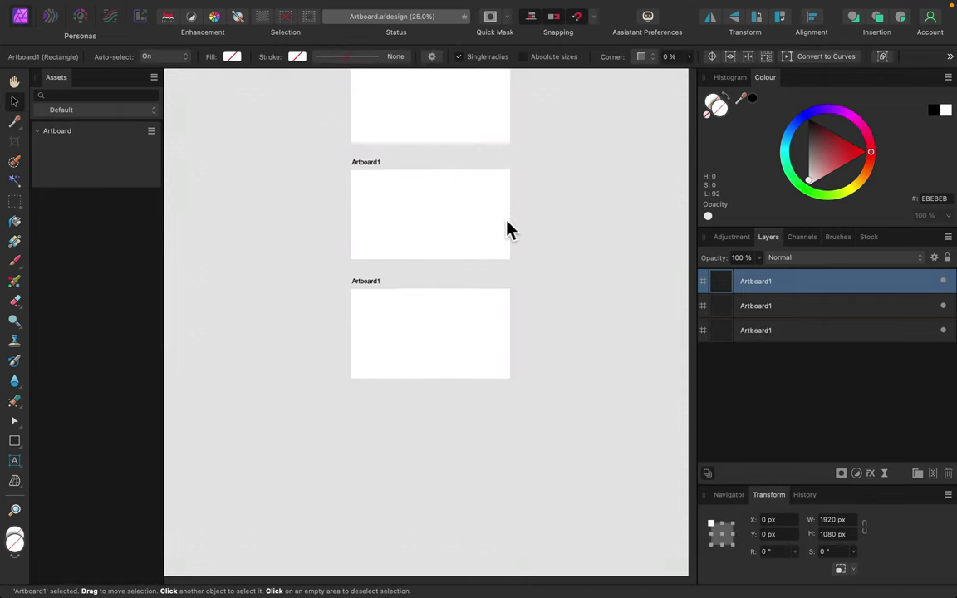
scroll(506, 224, "up", 3)
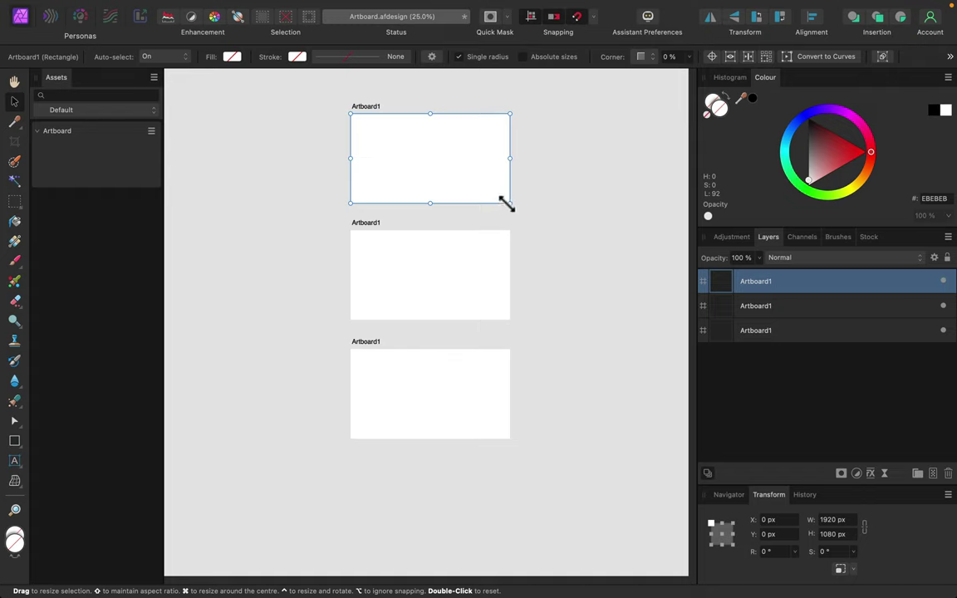
Resize the top artboard to 800 × 600 px in the Transform panel.
mouse_move(509, 203)
left_mouse_down()
mouse_move(384, 183)
mouse_move(374, 197)
mouse_move(452, 156)
mouse_move(553, 171)
left_mouse_up()
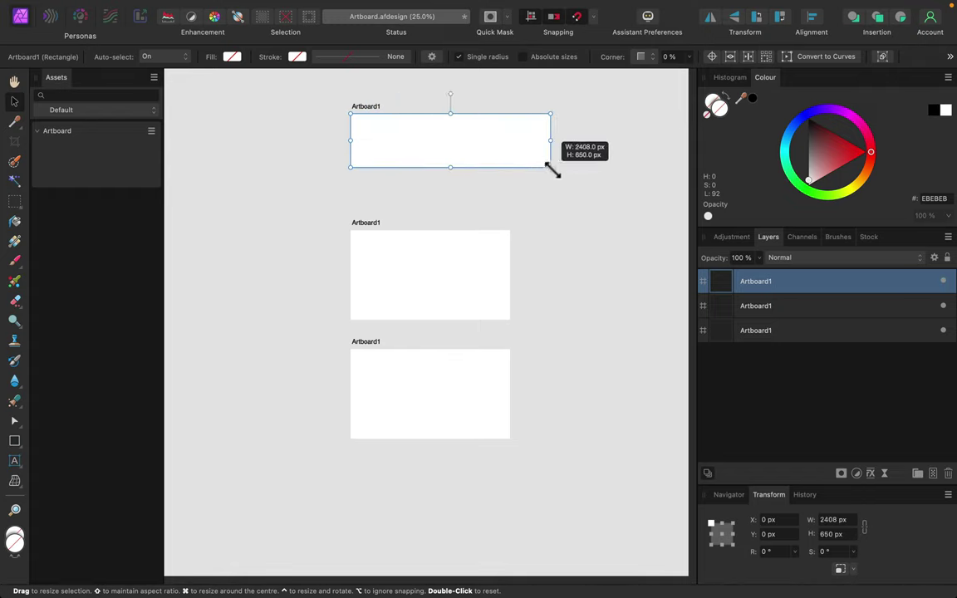
left_click(843, 520)
type("8")
left_click(853, 534)
type("600")
key("Return")
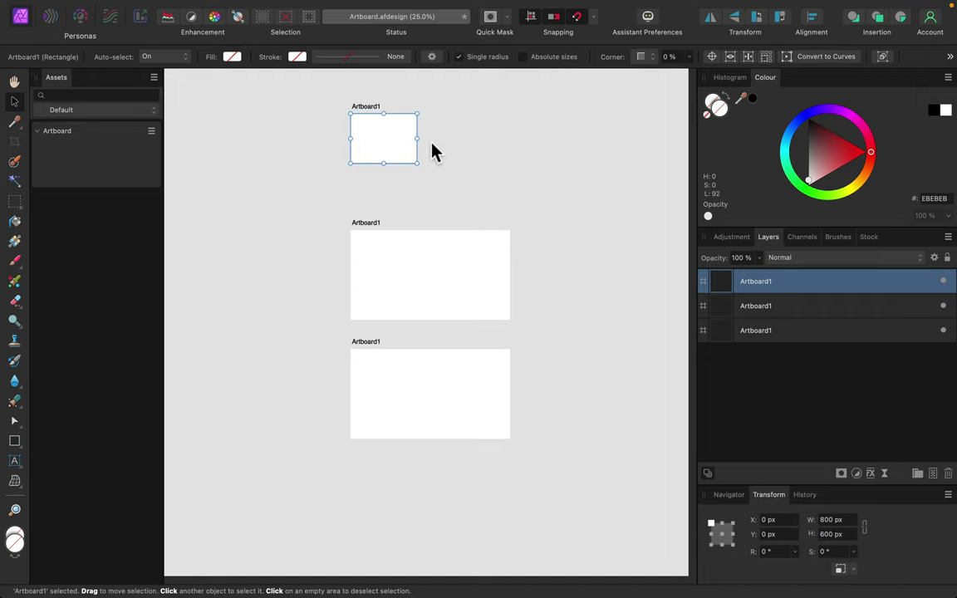
Move the top artboard down toward the middle one and rename it 'Name'.
left_click_drag(395, 161, 394, 207)
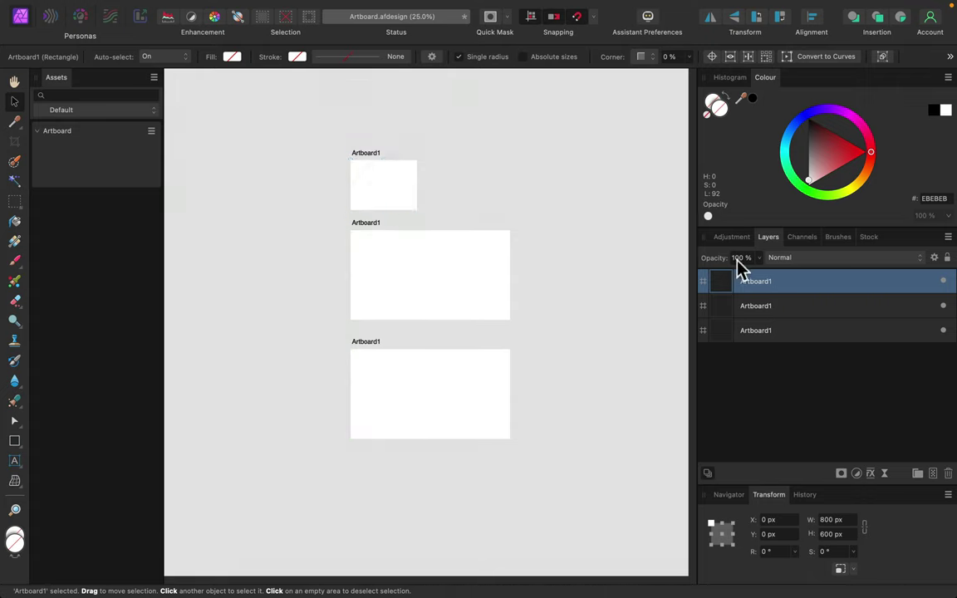
double_click(764, 282)
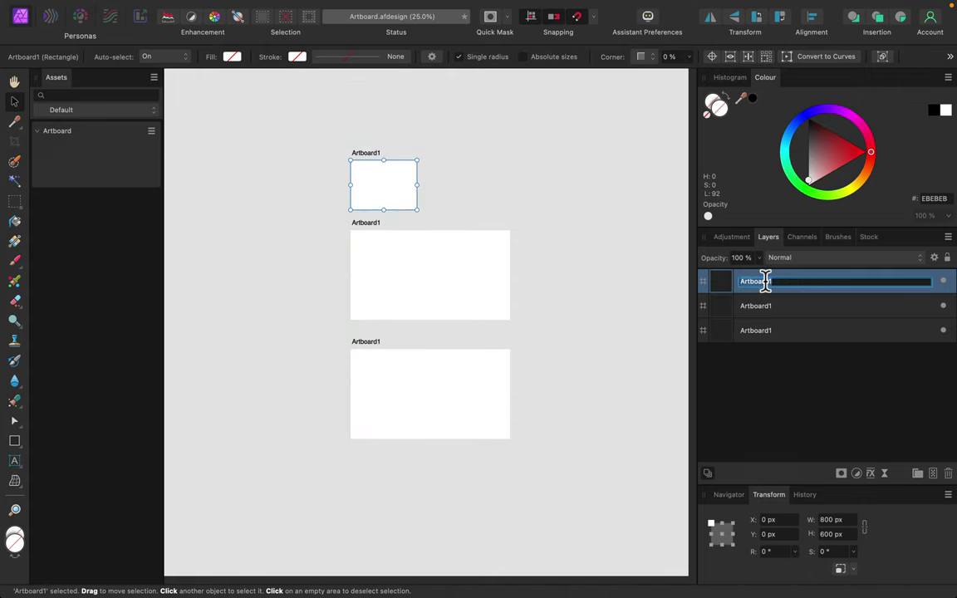
type("Name")
key("Return")
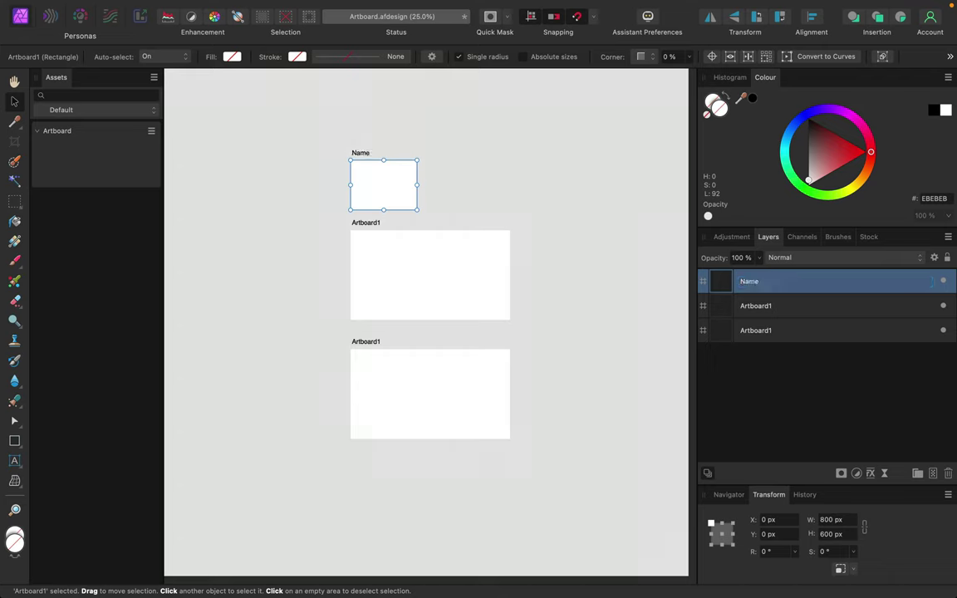
Draw a placeholder rectangle inside the Name artboard with the Rectangle Tool, then reselect the artboard.
left_click(14, 441)
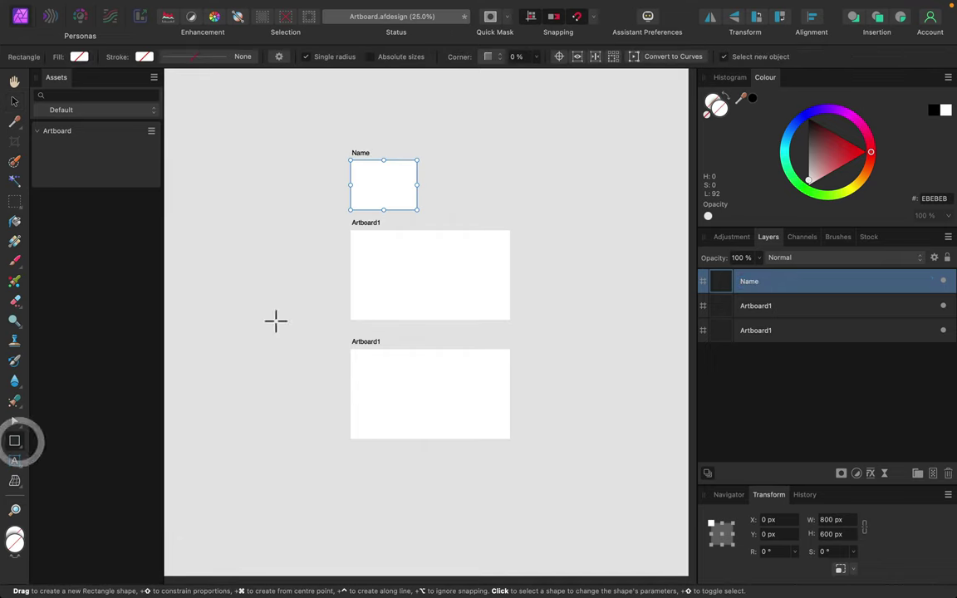
mouse_move(362, 169)
left_mouse_down()
mouse_move(395, 192)
mouse_move(373, 197)
left_mouse_up()
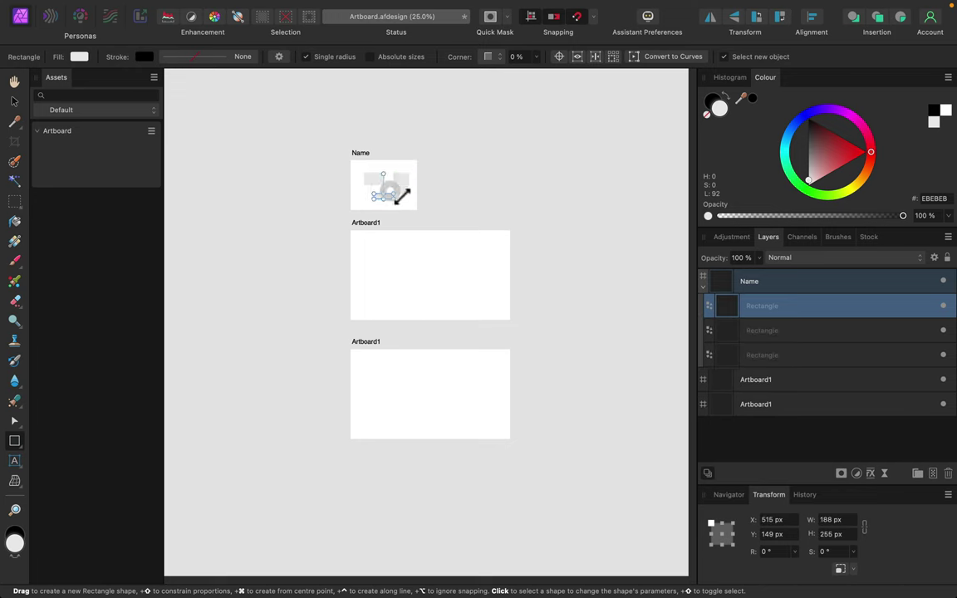
left_click(777, 285)
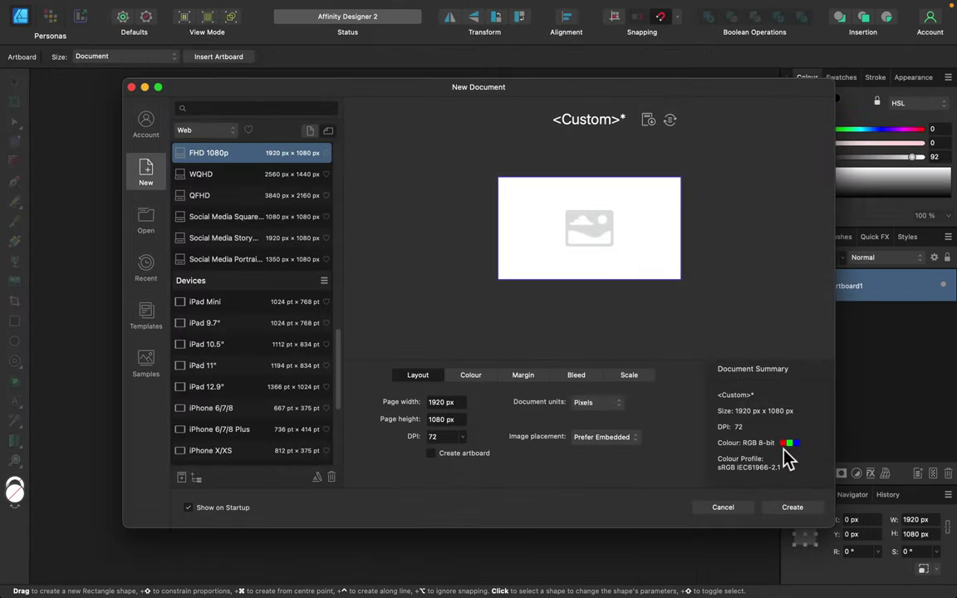
Create a 1920×1080 document, insert a document-sized artboard, and start saving it.
left_click_drag(643, 83, 573, 91)
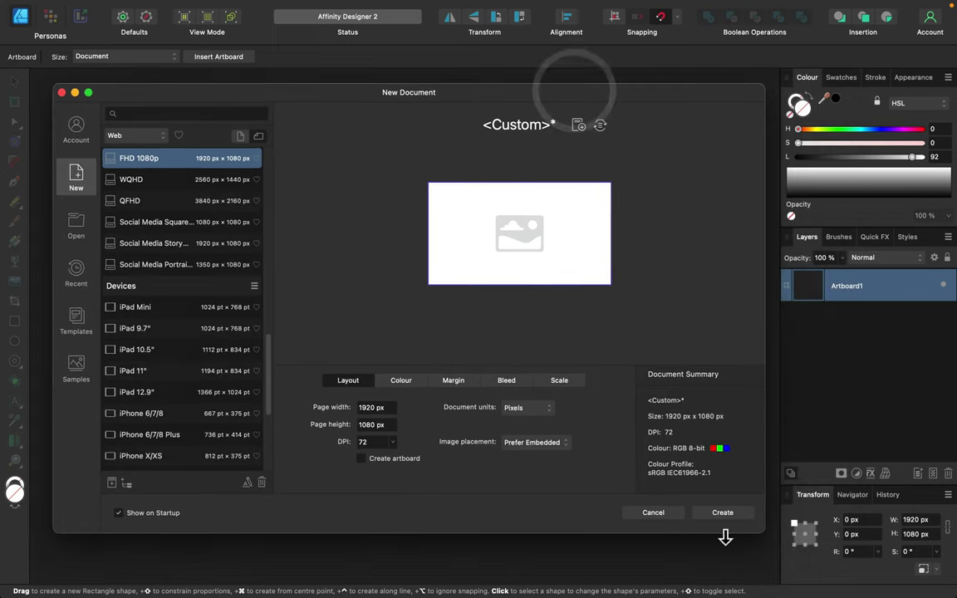
left_click(721, 514)
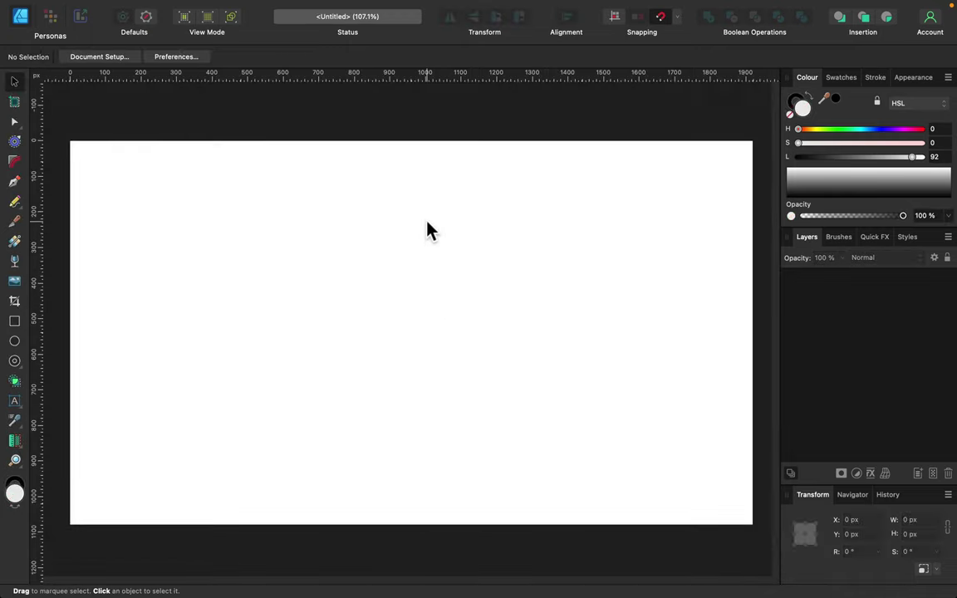
left_click(14, 101)
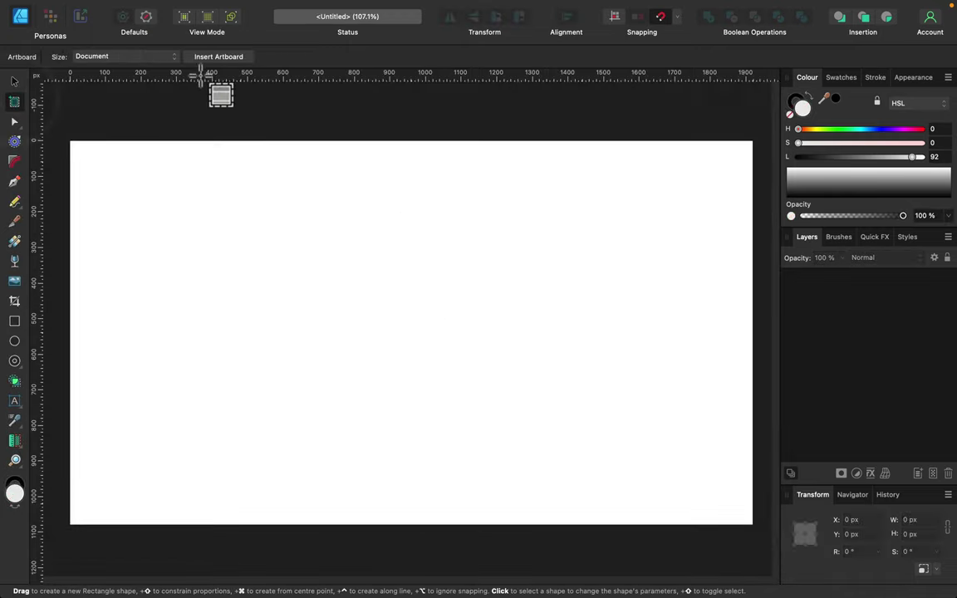
left_click(208, 57)
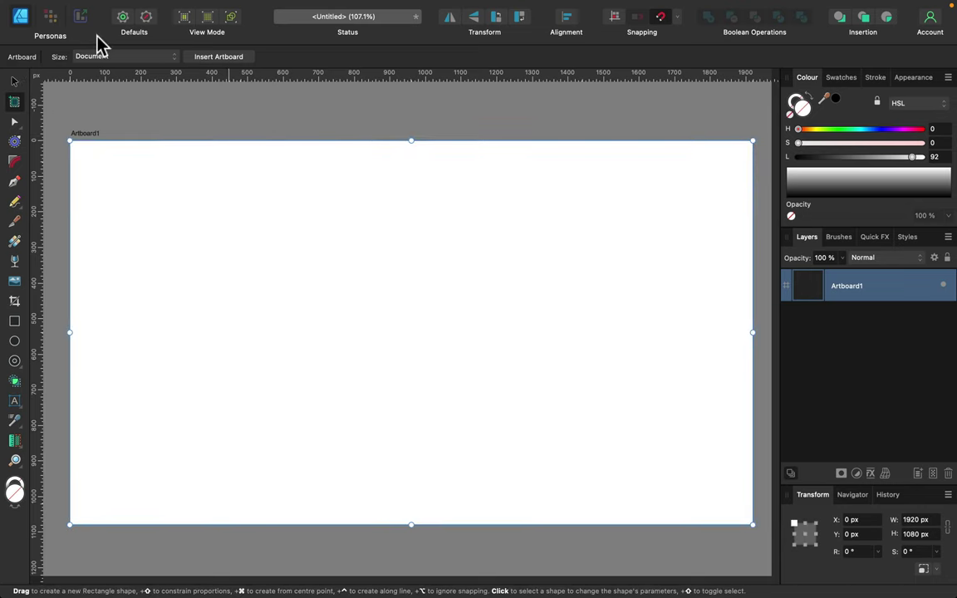
mouse_move(125, 3)
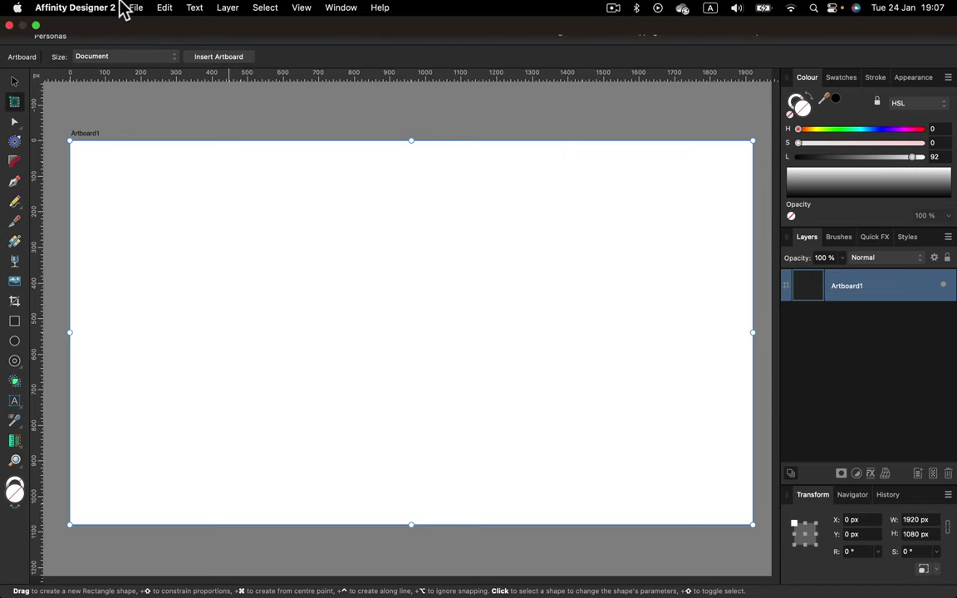
left_click(135, 8)
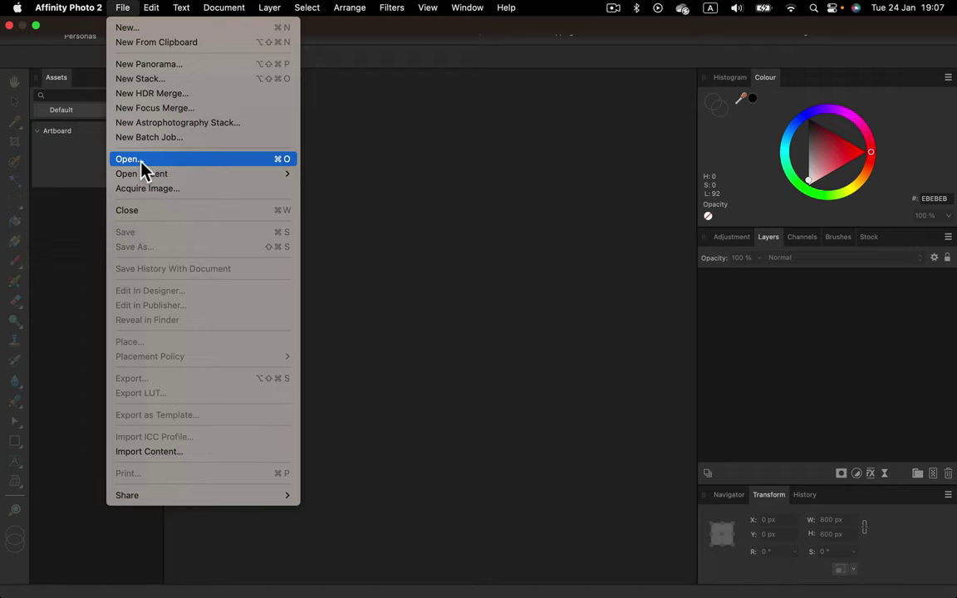
Open the saved Artboard.afdesign file through File > Open.
left_click(141, 163)
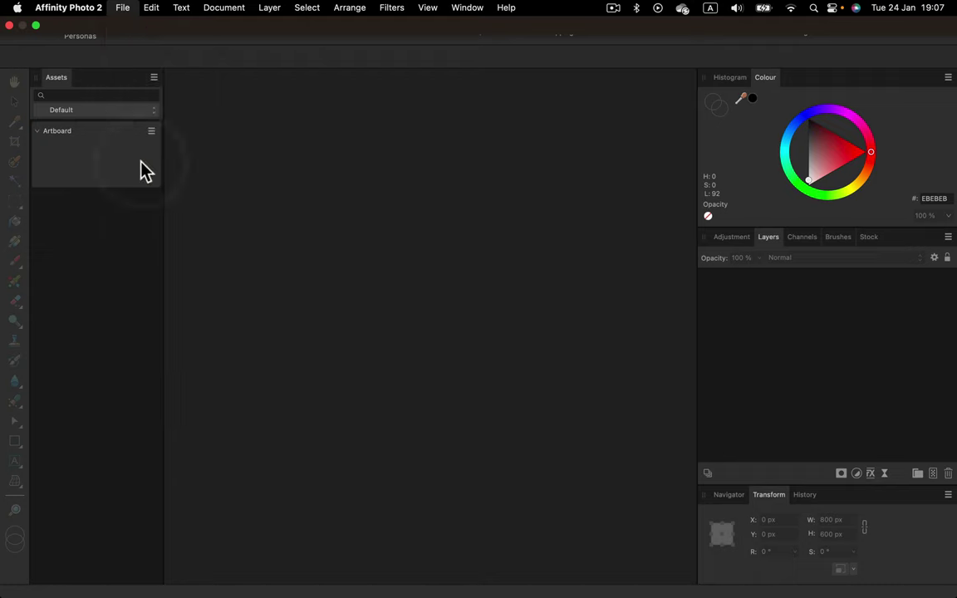
left_click(346, 176)
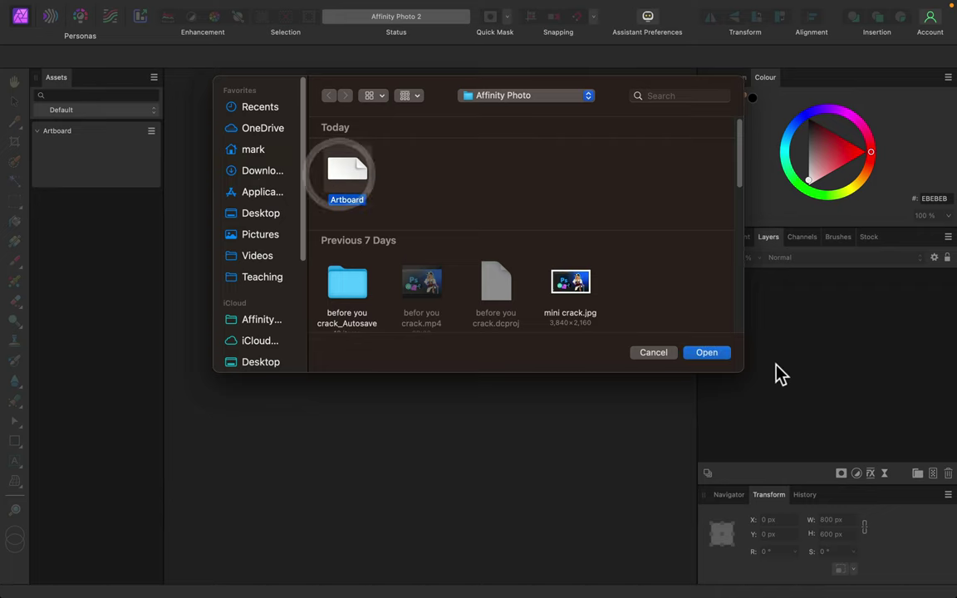
left_click(706, 353)
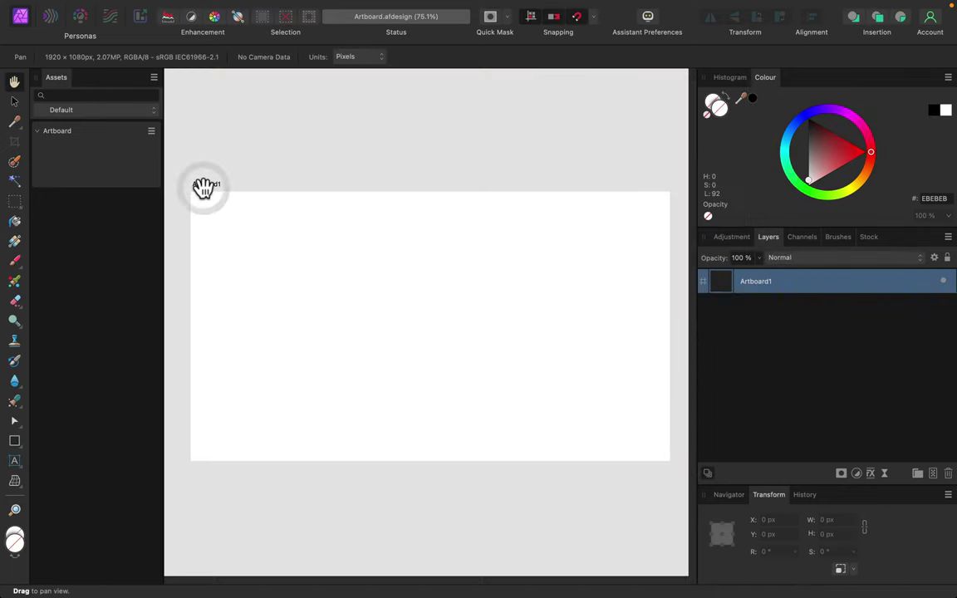
Paste a duplicate of Artboard1 and position it directly above the original.
left_click(15, 100)
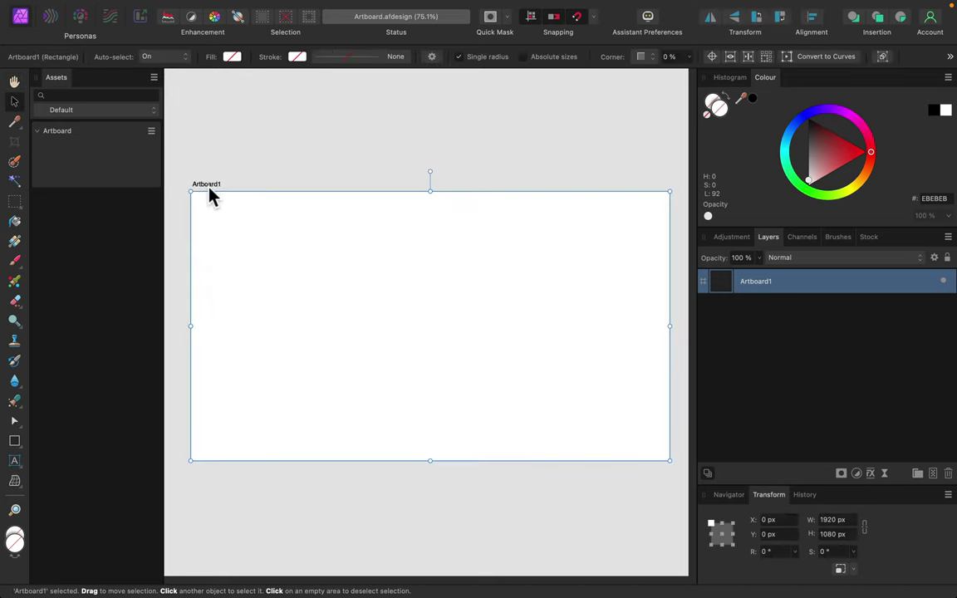
key("super+v")
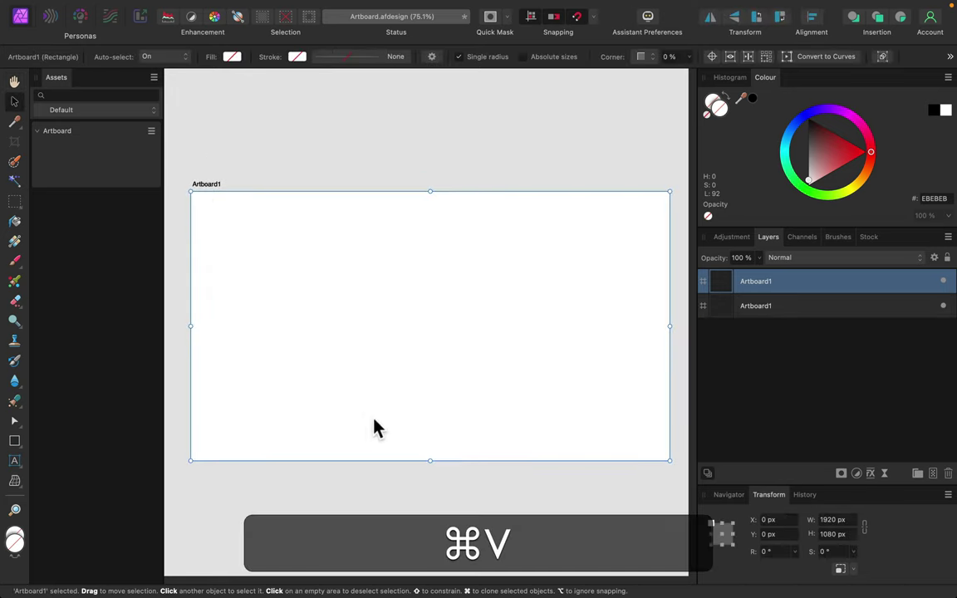
mouse_move(373, 428)
left_mouse_down()
mouse_move(378, 133)
mouse_move(485, 373)
left_mouse_up()
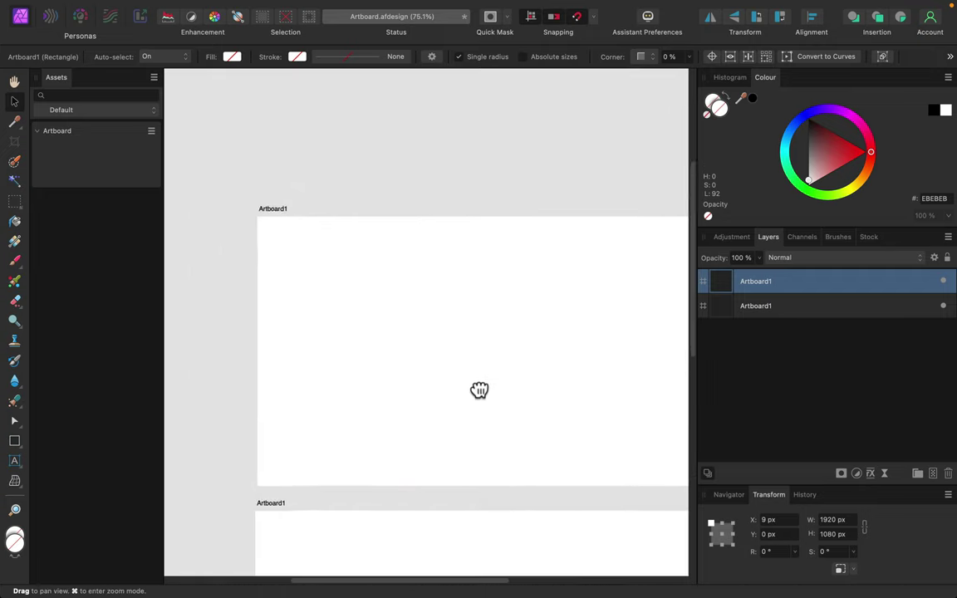
mouse_move(465, 356)
left_mouse_down()
mouse_move(367, 296)
mouse_move(425, 290)
left_mouse_up()
mouse_move(405, 325)
left_mouse_down()
mouse_move(399, 313)
mouse_move(410, 326)
left_mouse_up()
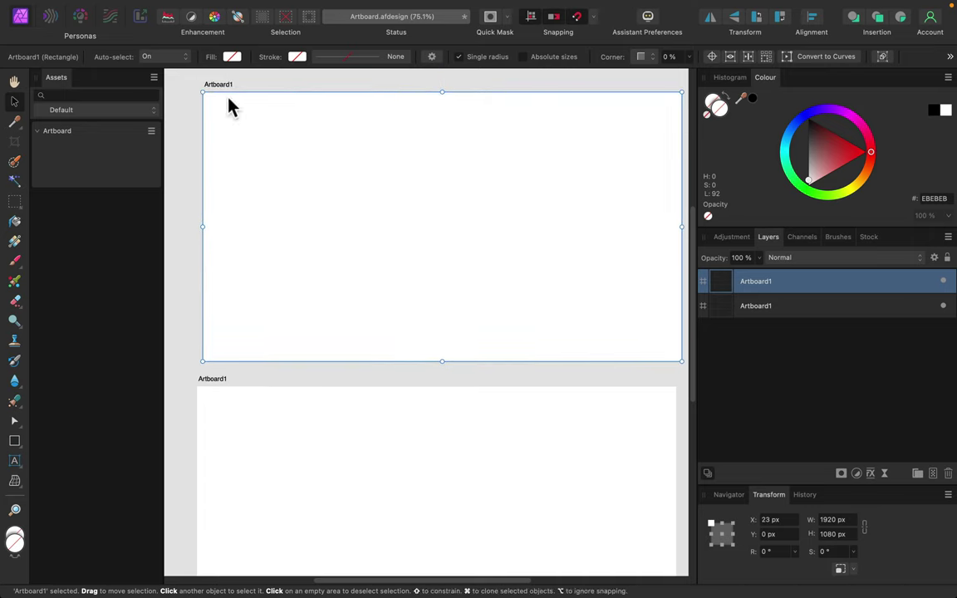
Add the top Artboard1 to the Assets panel's Artboard category with Add from Selection.
left_click(187, 357)
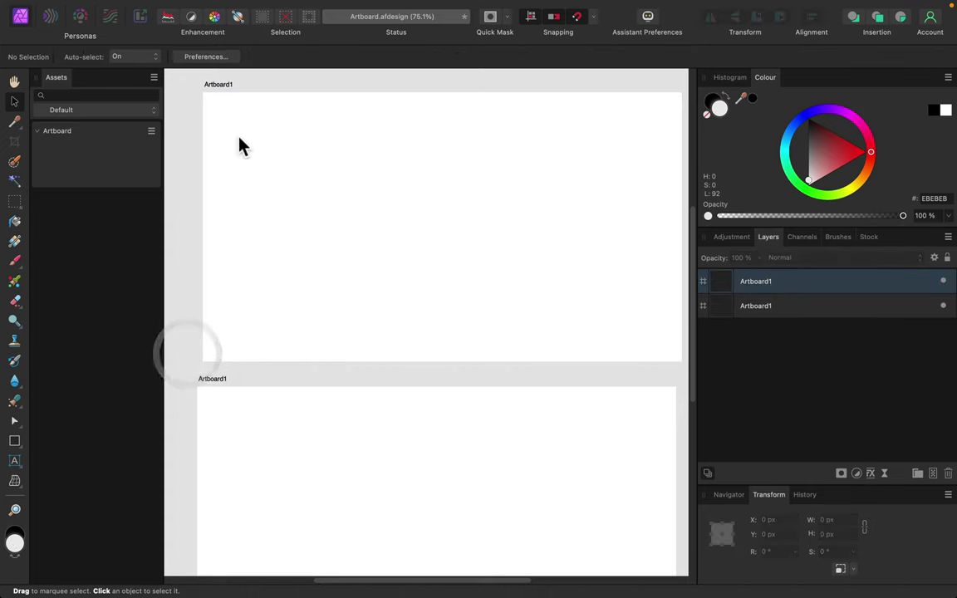
left_click(218, 92)
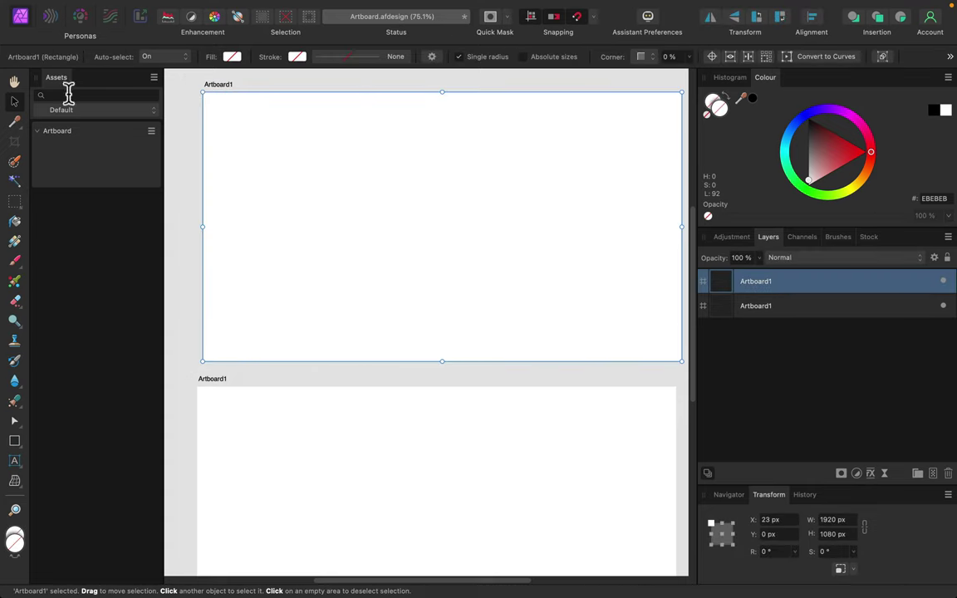
left_click(152, 132)
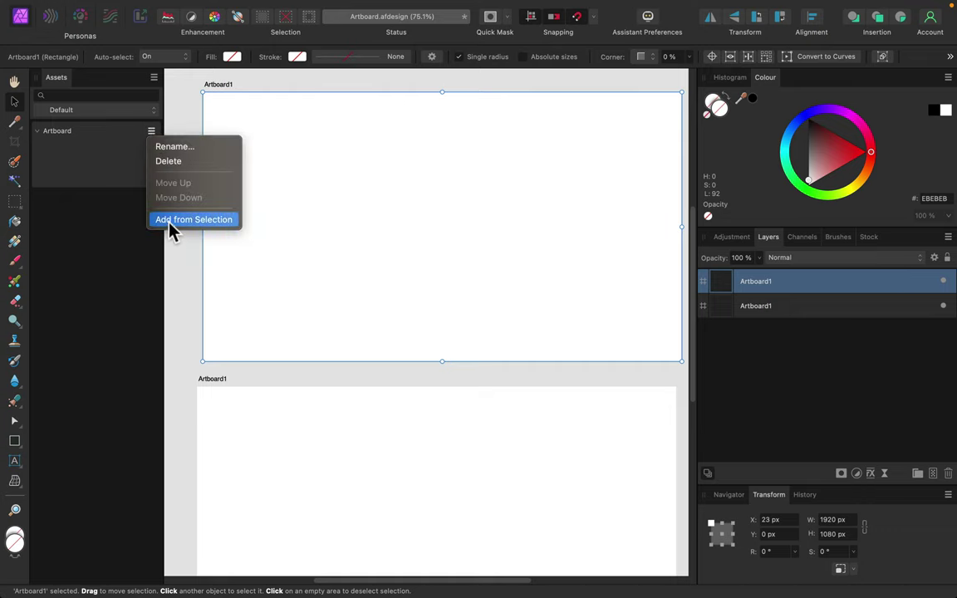
left_click(212, 221)
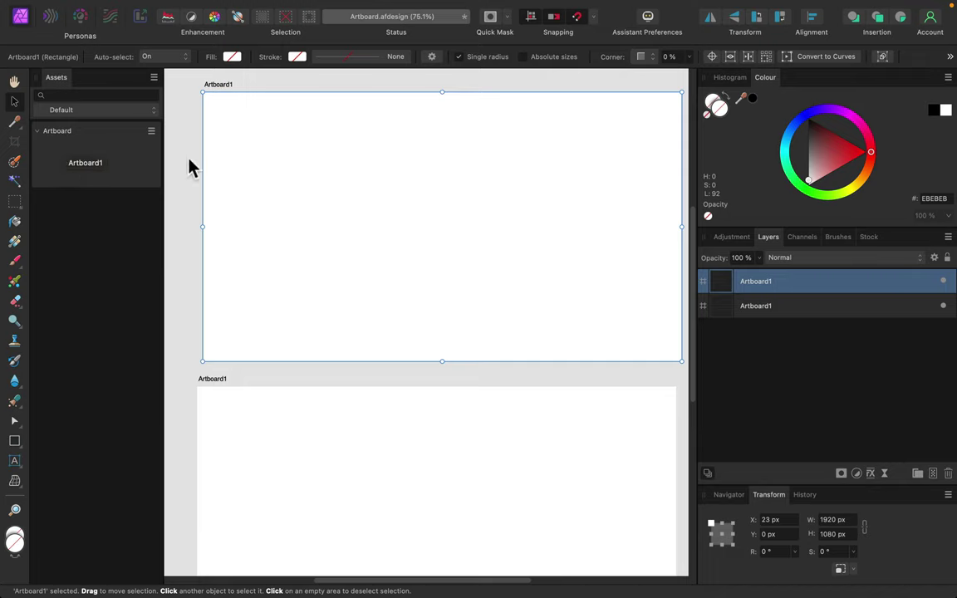
Drop the Artboard1 asset into the document and snap it against the lower artboard.
scroll(284, 179, "up", 3)
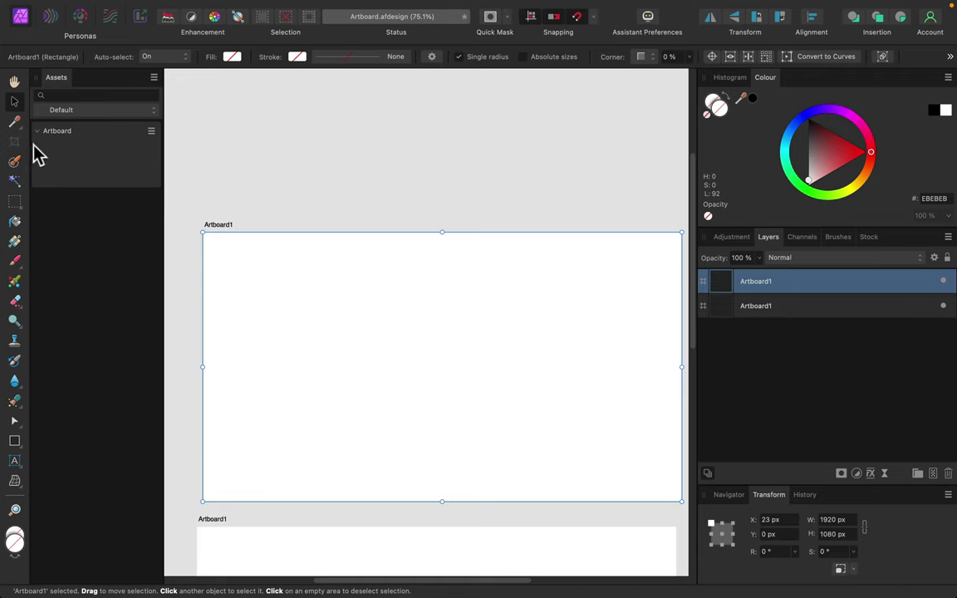
left_click_drag(45, 158, 428, 91)
scroll(334, 218, "up", 3)
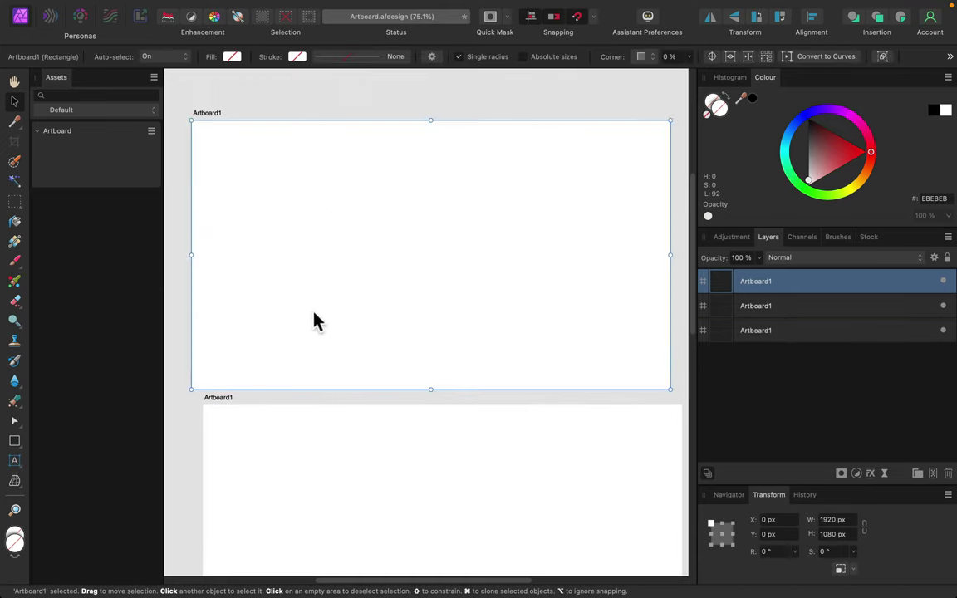
left_click_drag(304, 312, 307, 299)
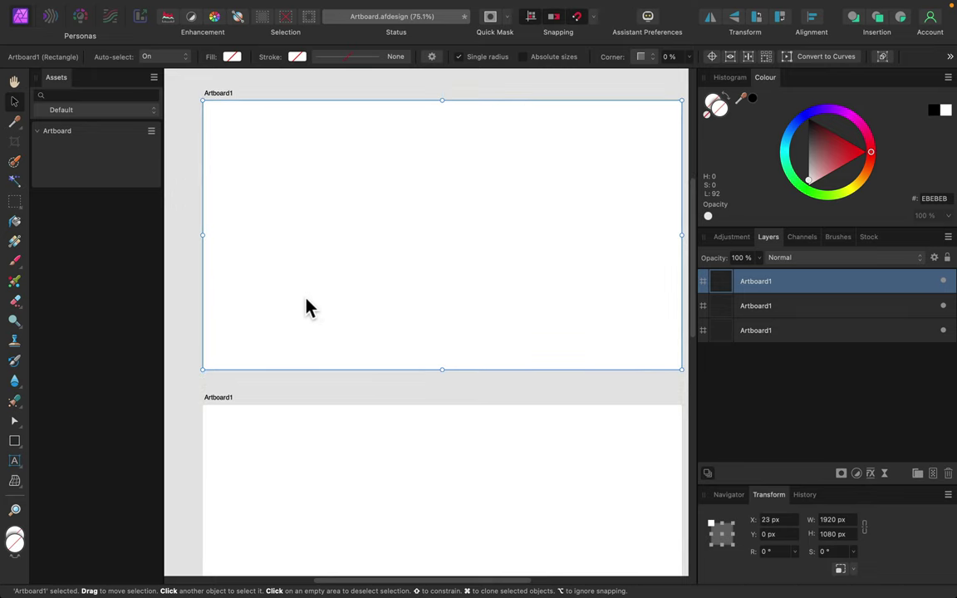